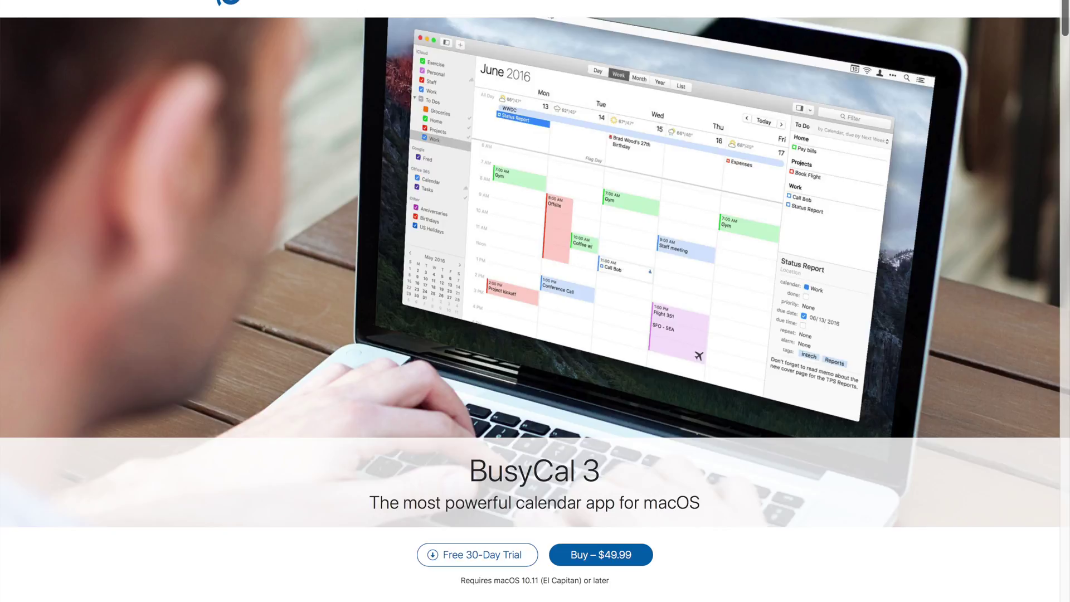
# Scroll down the BusyCal 3 page past Month View to the BusyCal Resources section.
pyautogui.scroll(-10, 535, 301)
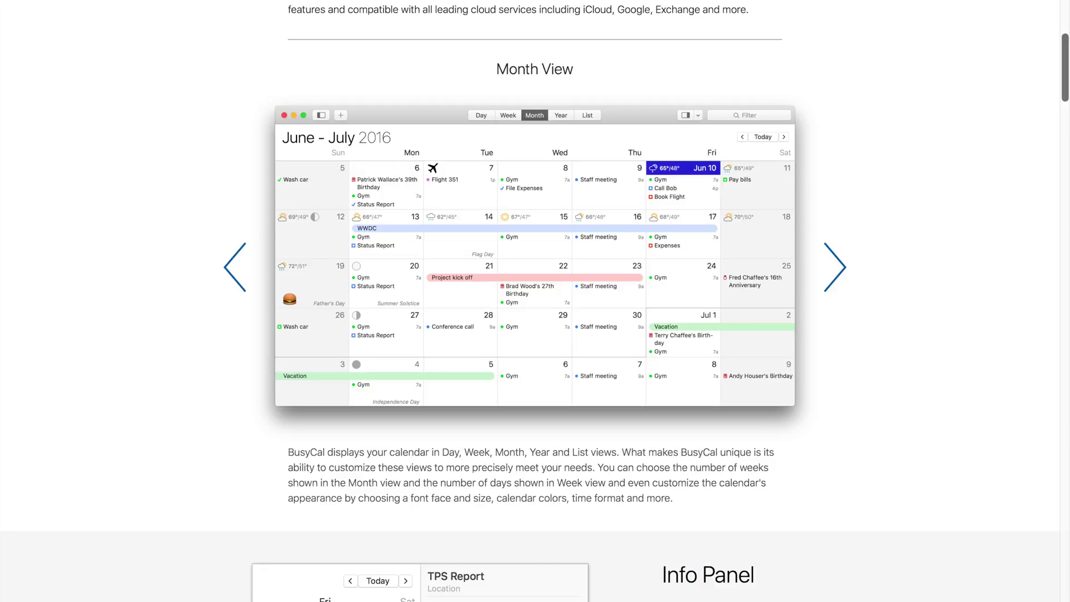
pyautogui.scroll(-15, 535, 301)
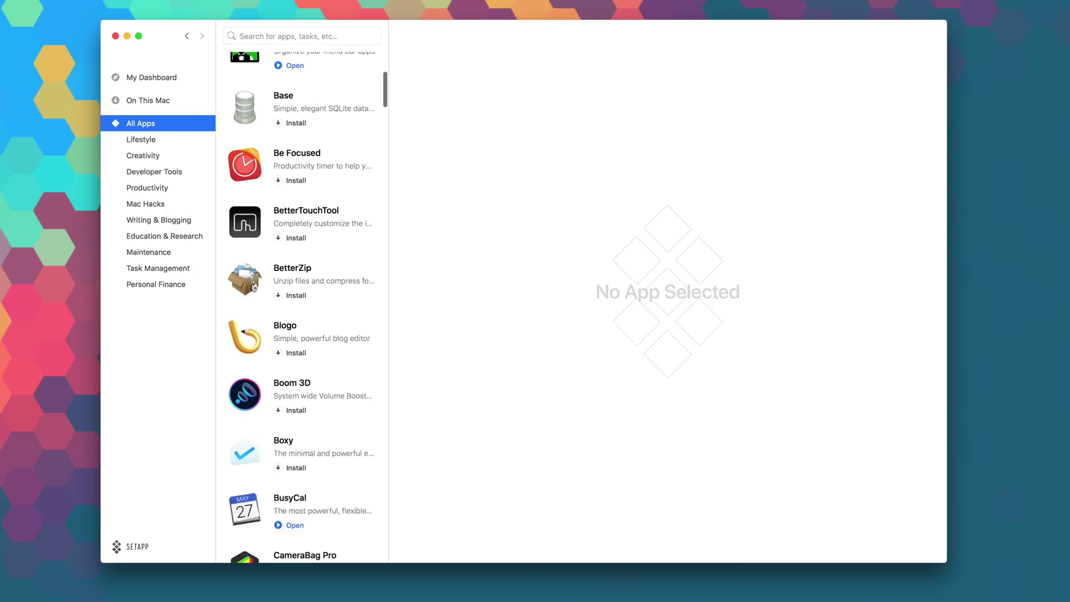
# Scroll down Setapp's All Apps list and select an app to view its details.
pyautogui.scroll(-15, 307, 308)
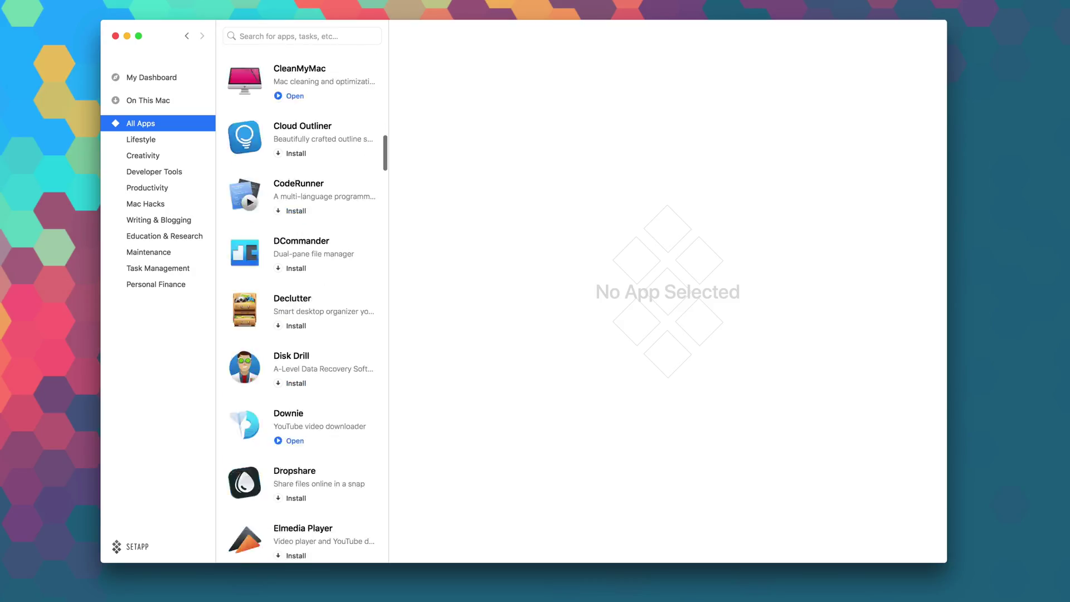
pyautogui.scroll(-10, 303, 307)
pyautogui.click(302, 183)
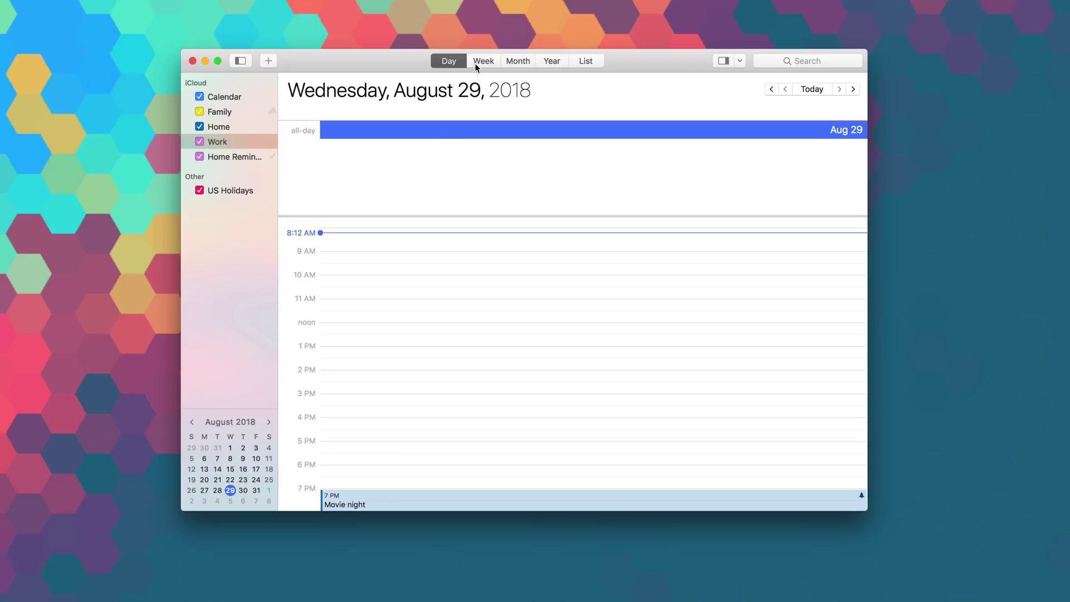
# Step through the Week, Month and Year views, ending on the August 2018 List view.
pyautogui.click(481, 64)
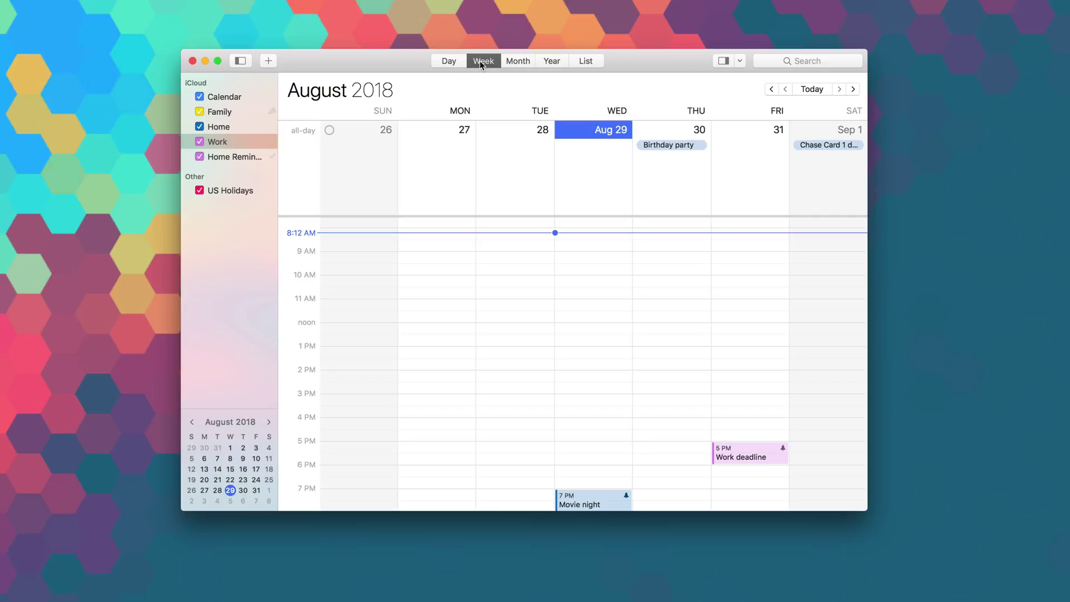
pyautogui.click(520, 62)
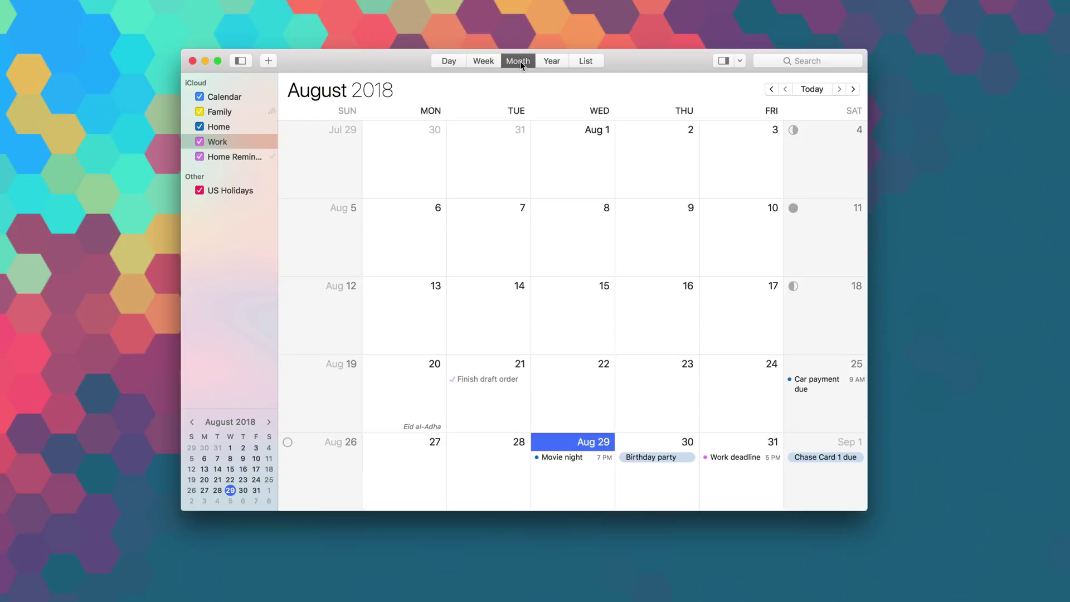
pyautogui.click(553, 62)
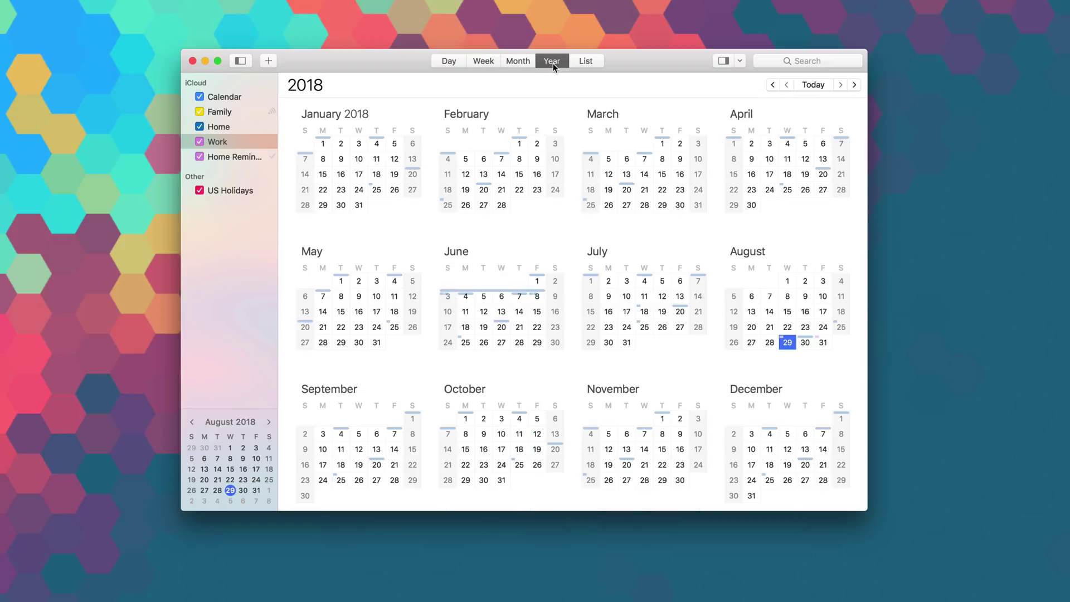
pyautogui.click(588, 63)
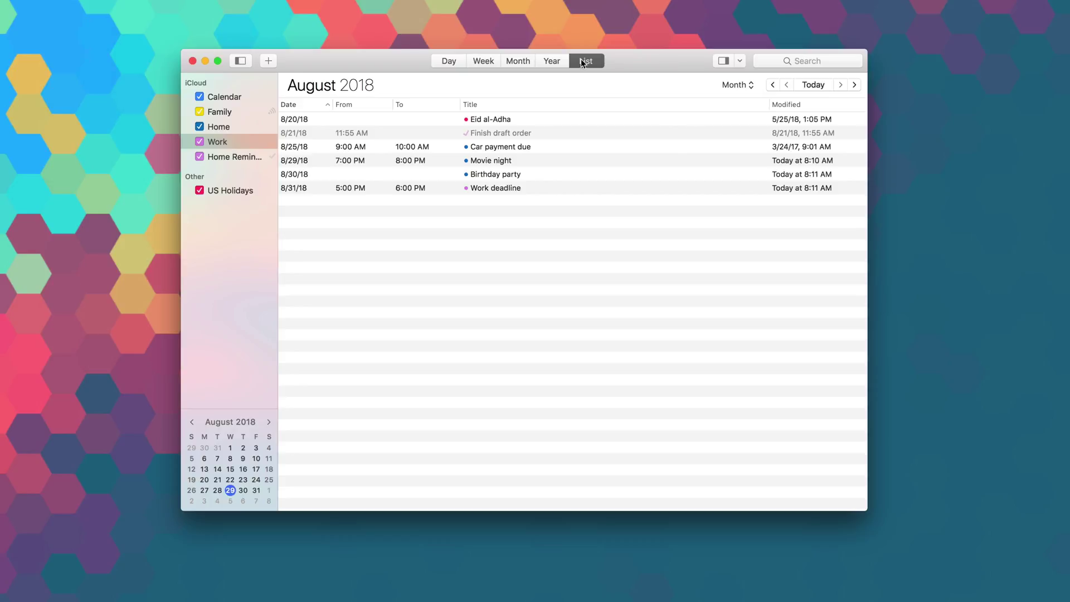
pyautogui.click(741, 61)
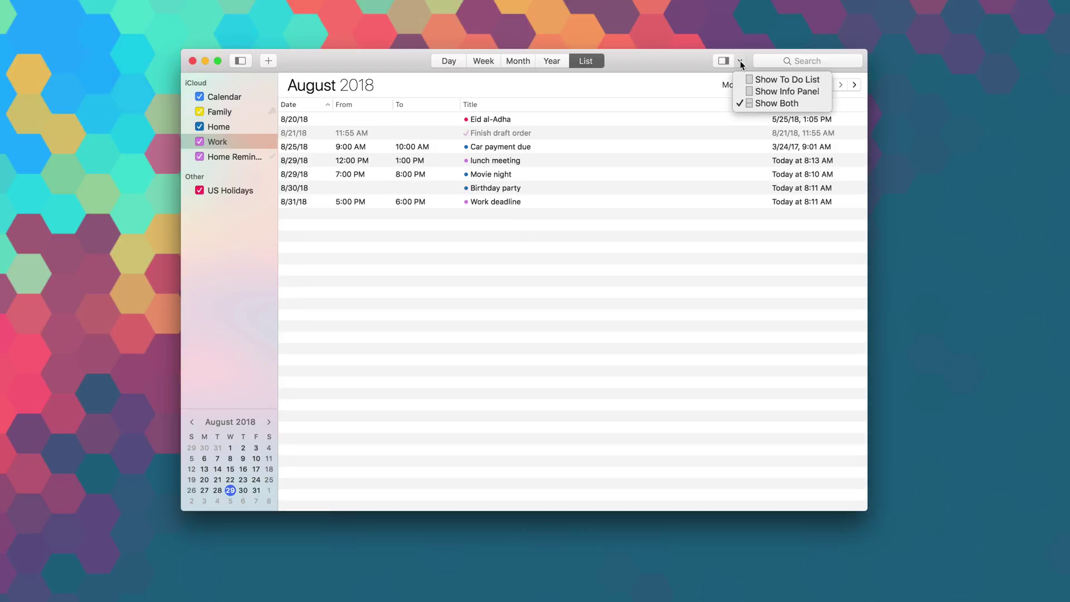
# Show both the To Do list and Info Panel, then review each August item's details.
pyautogui.click(762, 104)
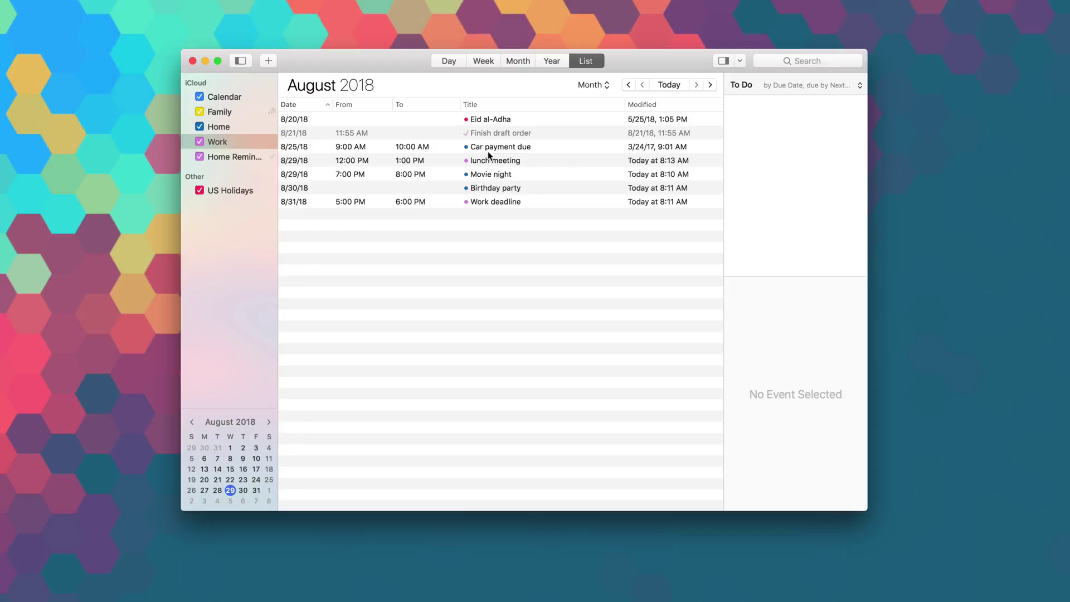
pyautogui.click(487, 132)
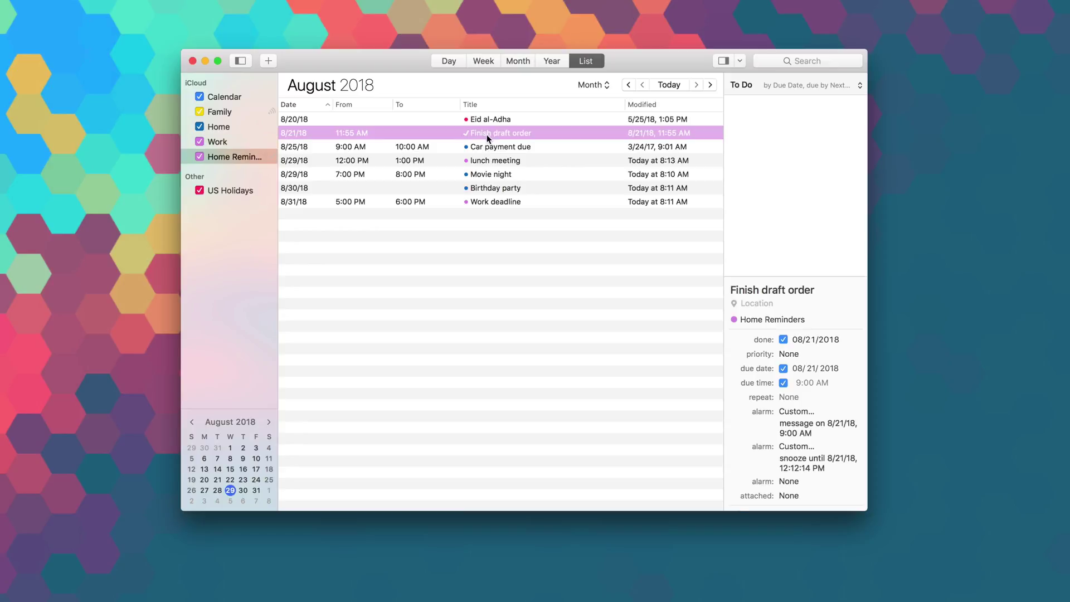
pyautogui.click(486, 146)
pyautogui.click(486, 160)
pyautogui.click(486, 174)
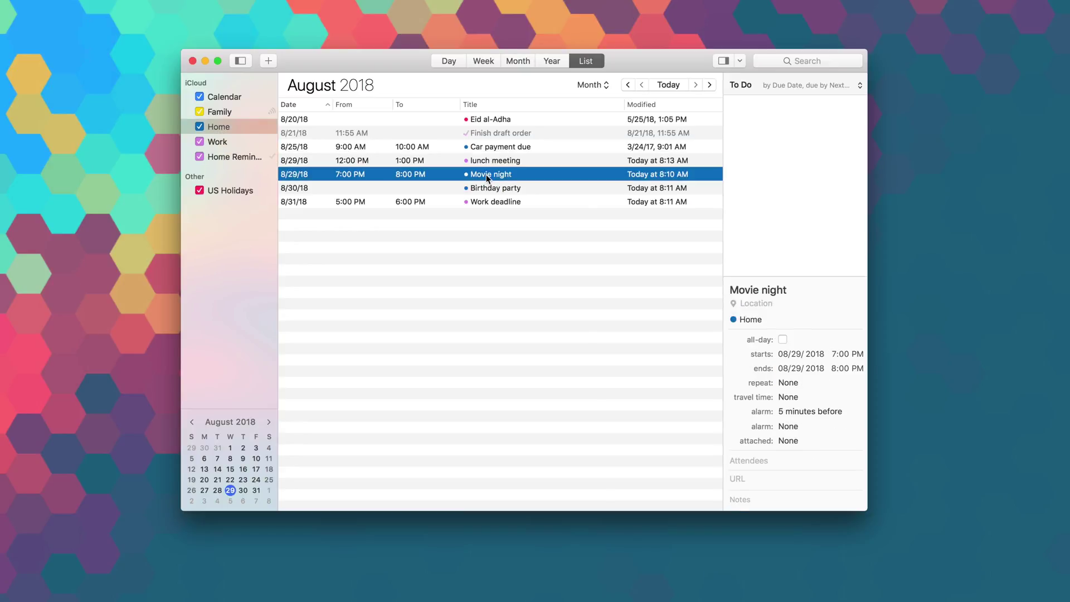
pyautogui.click(486, 189)
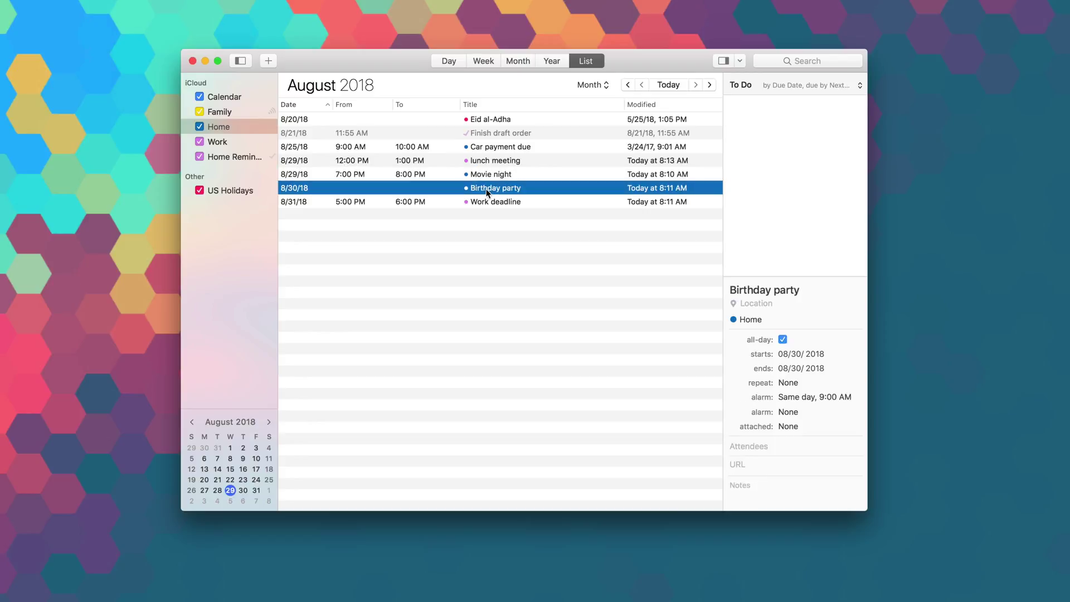
pyautogui.click(486, 203)
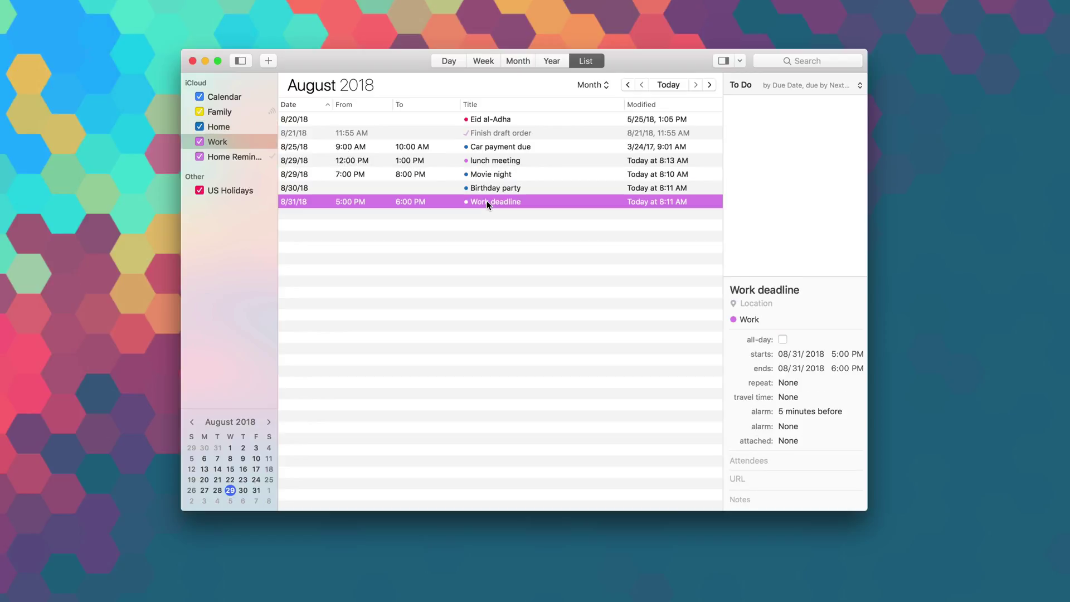
# Add a dated to-do titled 'cut the grass'.
pyautogui.click(531, 234)
pyautogui.rightClick(794, 125)
pyautogui.click(815, 131)
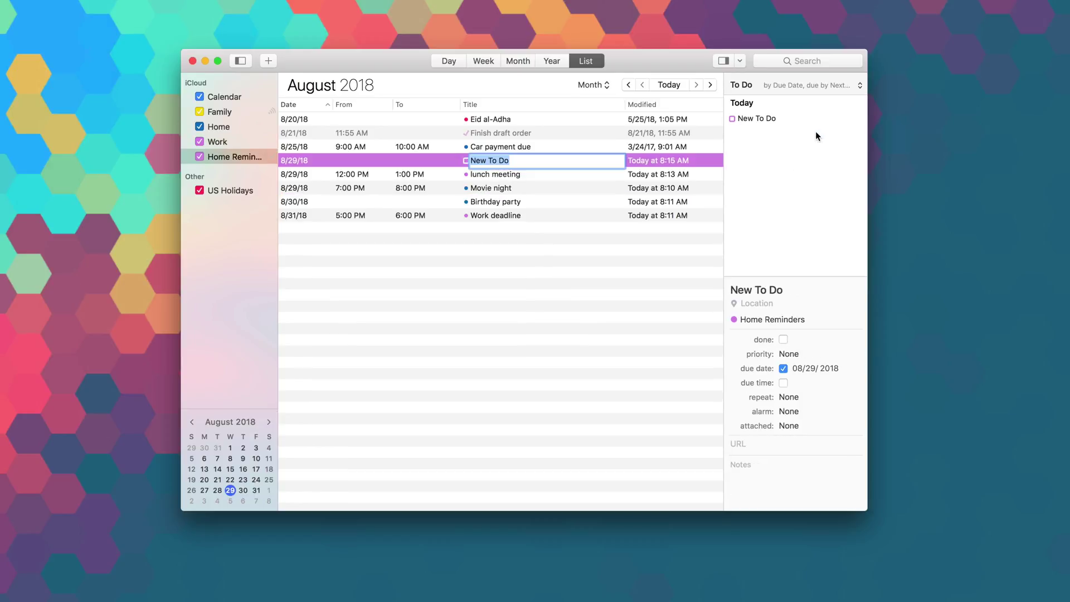
pyautogui.write('cut the grass')
pyautogui.press('Return')
# Discard a mistyped to-do and add a 'get milk' to-do.
pyautogui.rightClick(789, 148)
pyautogui.click(800, 152)
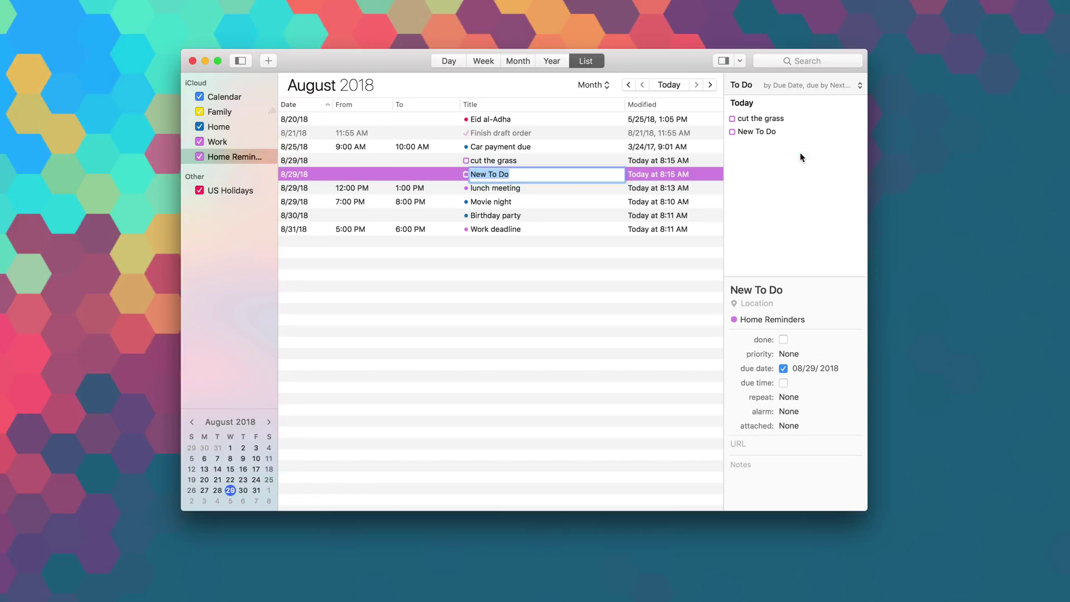
pyautogui.write('get mi')
pyautogui.press('BackSpace')
pyautogui.press('BackSpace')
pyautogui.press('BackSpace')
pyautogui.press('BackSpace')
pyautogui.press('BackSpace')
pyautogui.press('BackSpace')
pyautogui.press('Return')
pyautogui.rightClick(740, 136)
pyautogui.click(761, 143)
pyautogui.write('get milk')
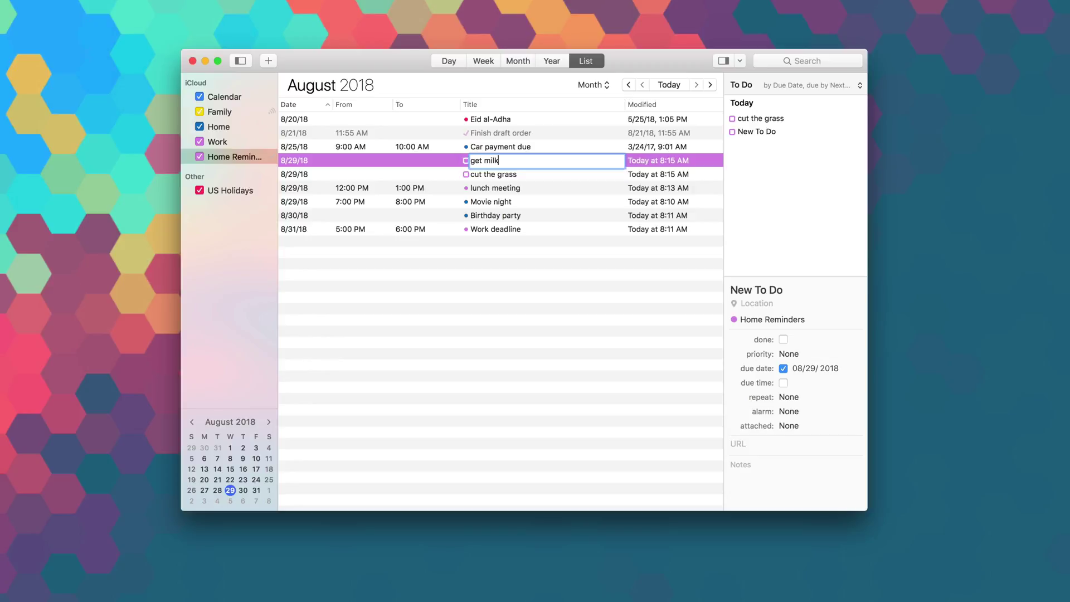
pyautogui.press('Return')
# Add a 'take dogs to vet' to-do.
pyautogui.rightClick(757, 158)
pyautogui.click(778, 166)
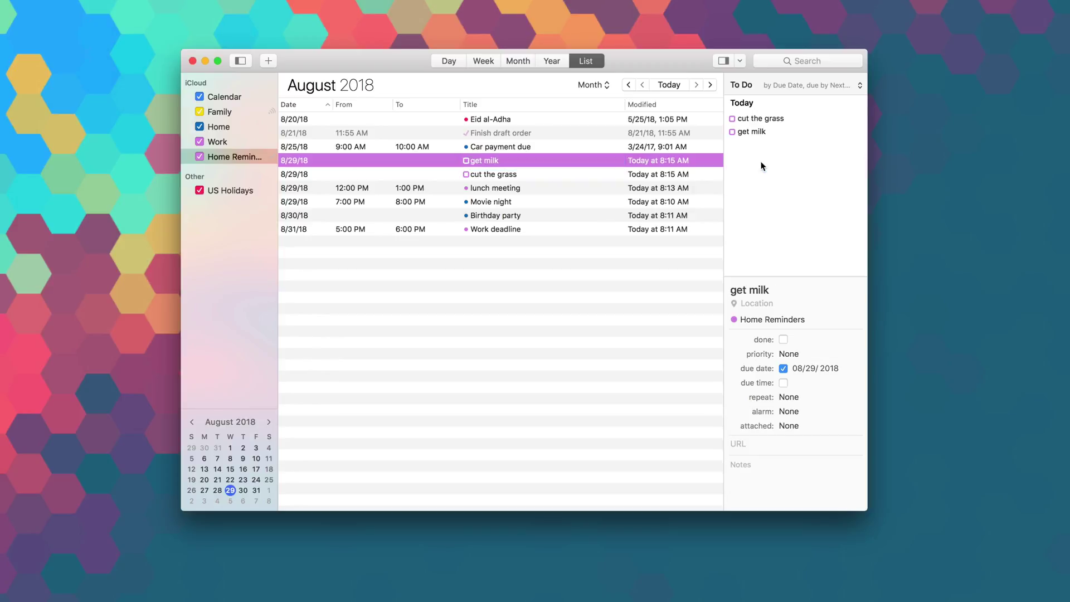
pyautogui.write('take dogs to vet')
pyautogui.press('Return')
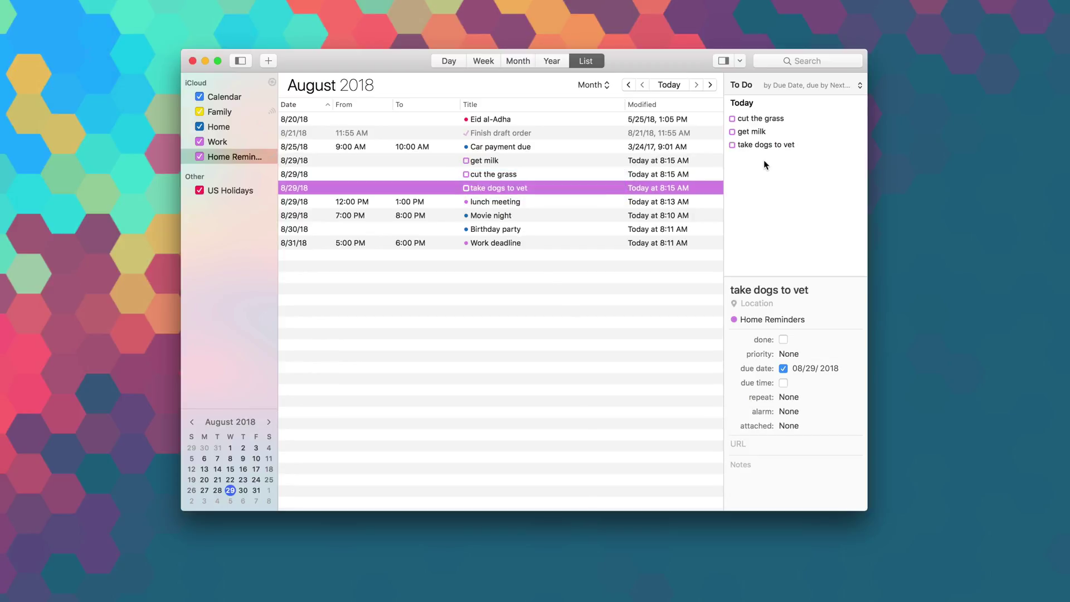
# Cycle through Day, Week, Month, Year and List views, ending on Month view.
pyautogui.click(447, 62)
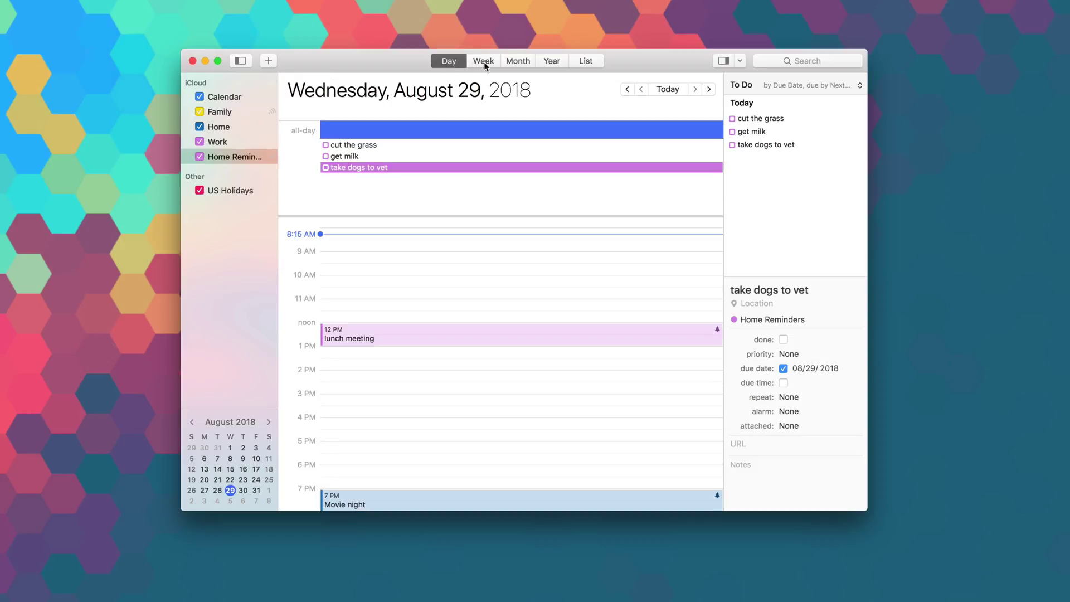
pyautogui.click(484, 61)
pyautogui.click(517, 61)
pyautogui.click(550, 62)
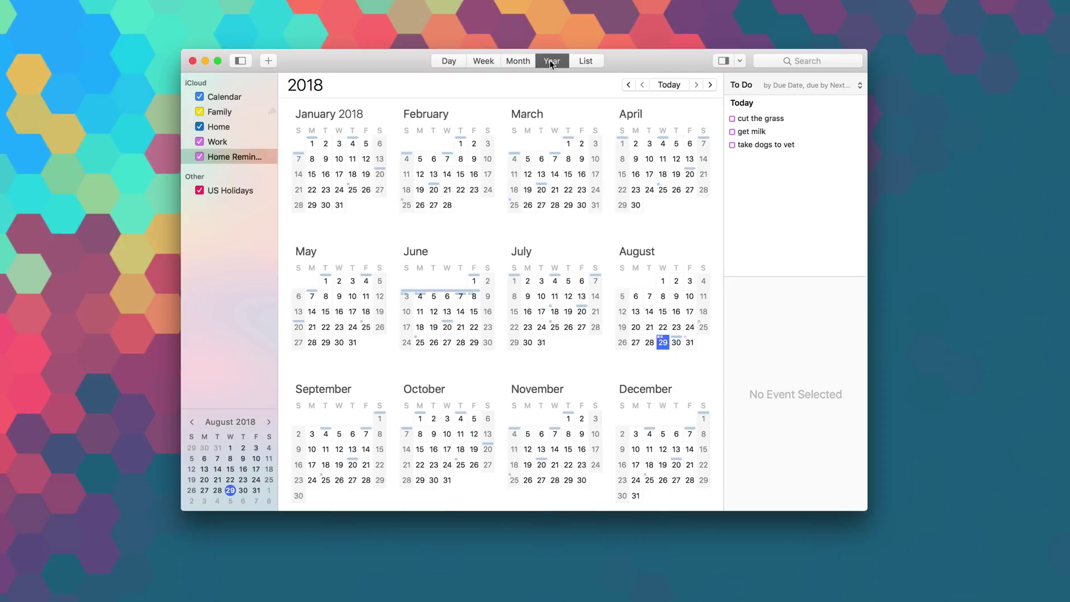
pyautogui.click(582, 66)
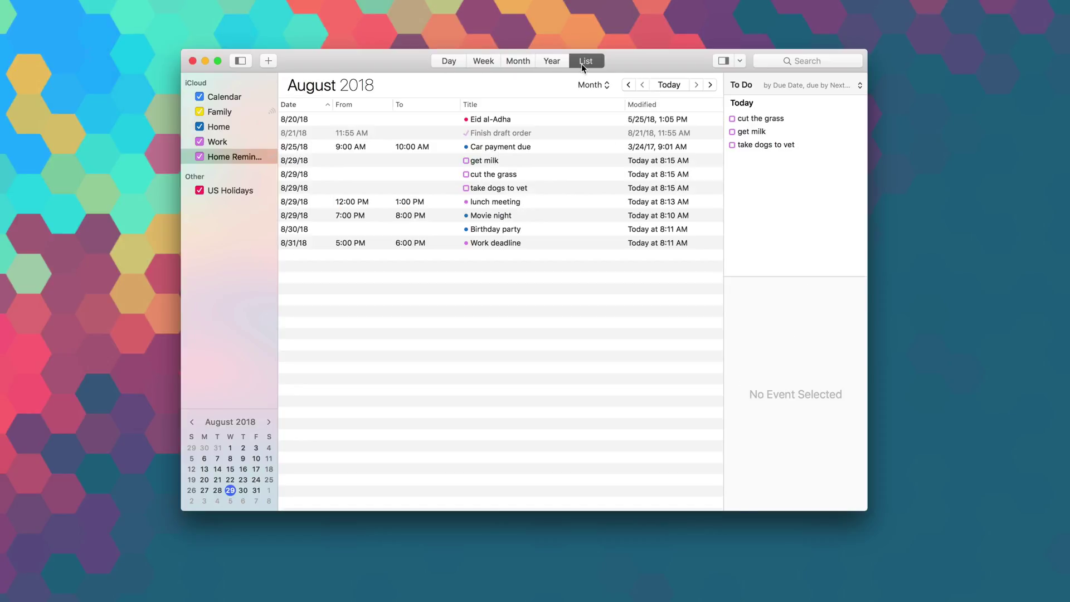
pyautogui.click(510, 61)
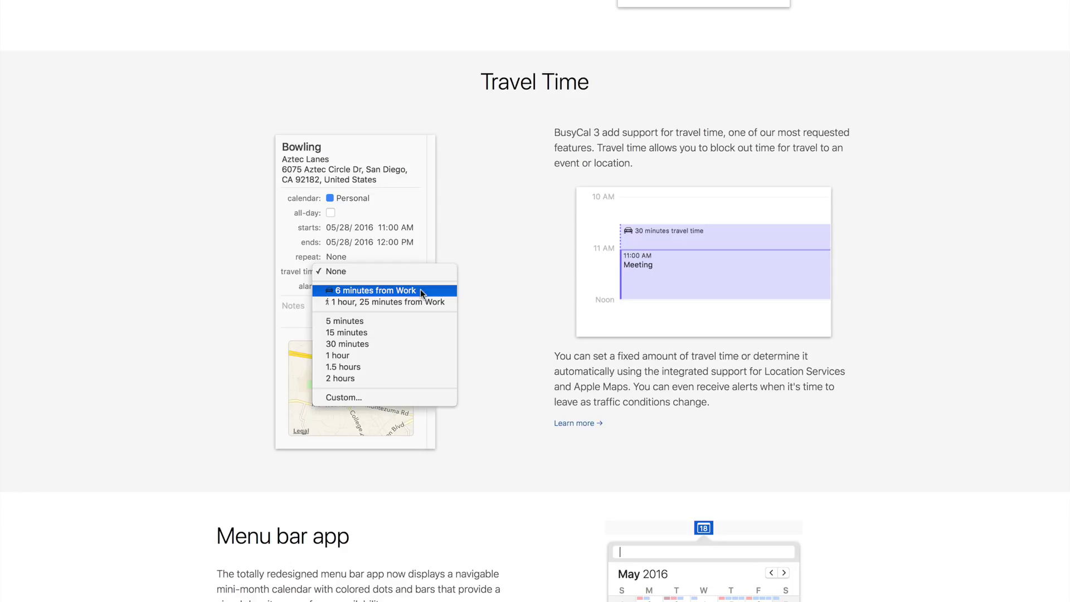
# Create a Quick Event from 'lunch meeting today at flemings steakhouse'.
pyautogui.click(269, 62)
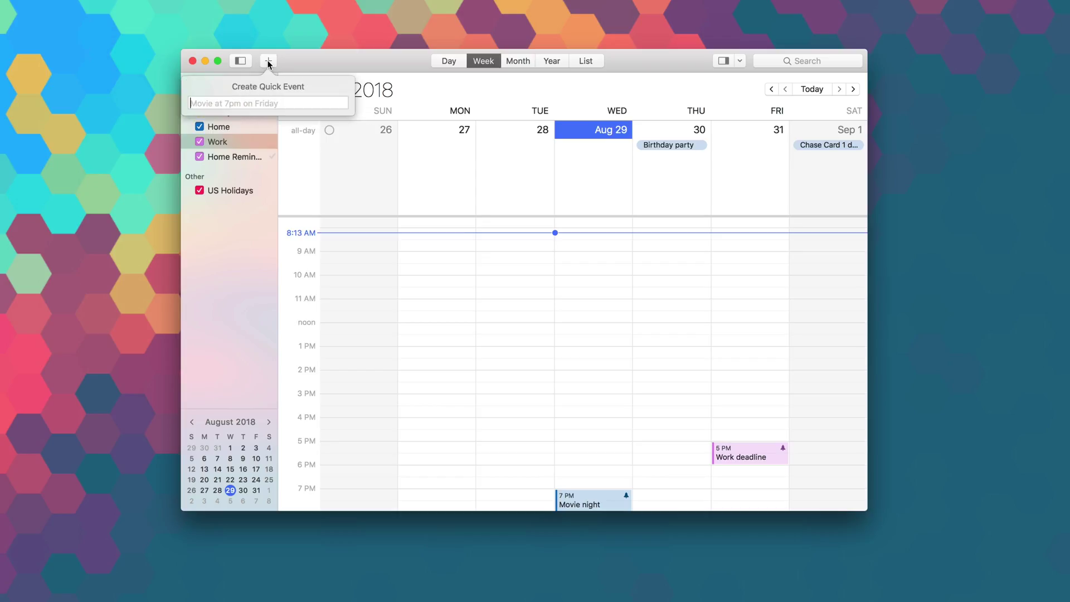
pyautogui.write('lu')
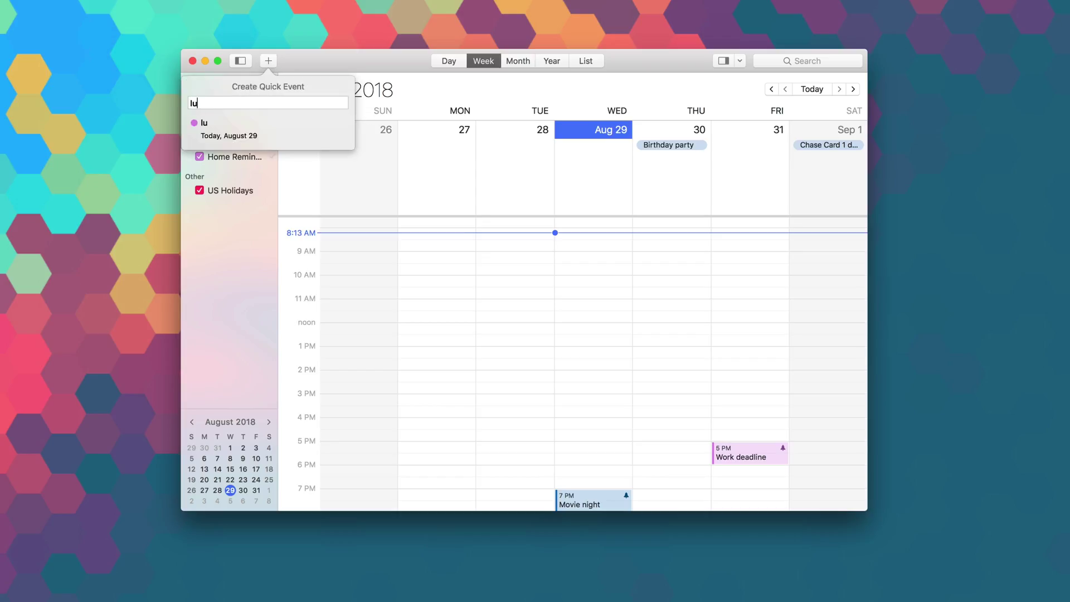
pyautogui.write('nch meeting toda')
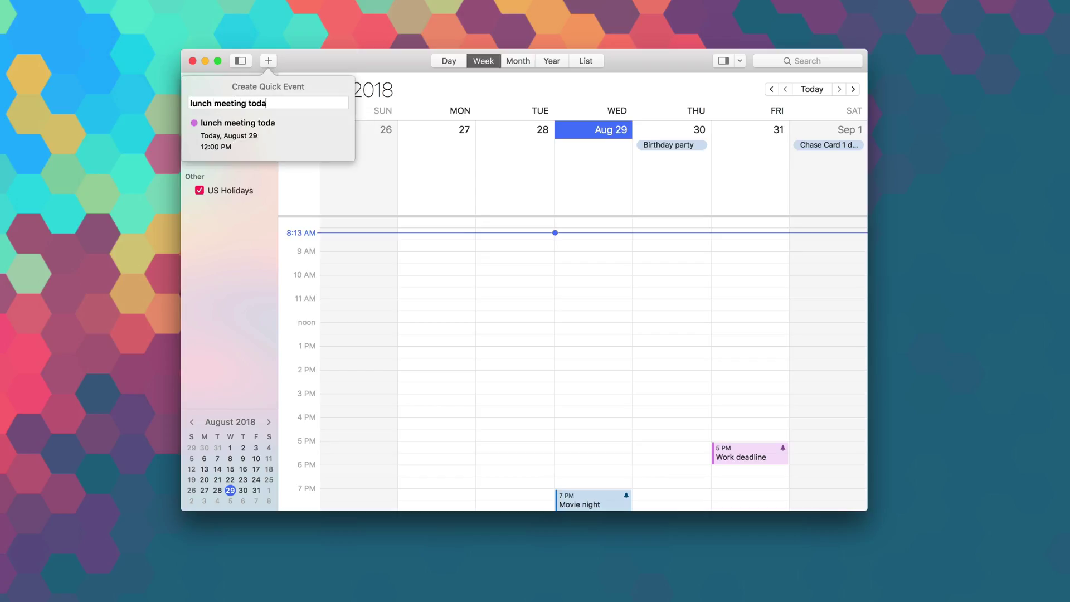
pyautogui.write('y at fl')
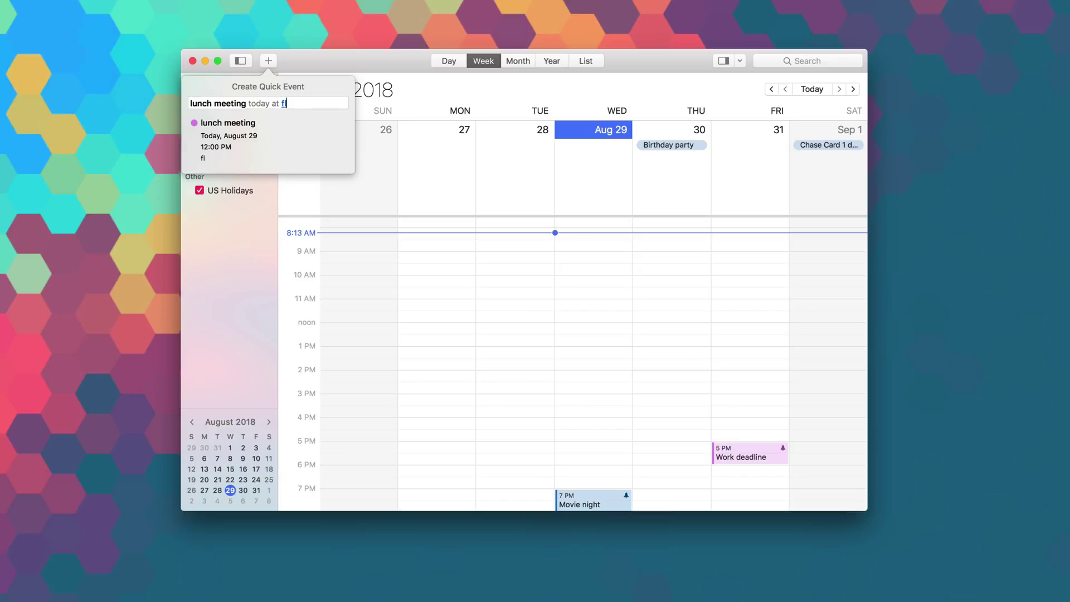
pyautogui.write('emings steakhouse')
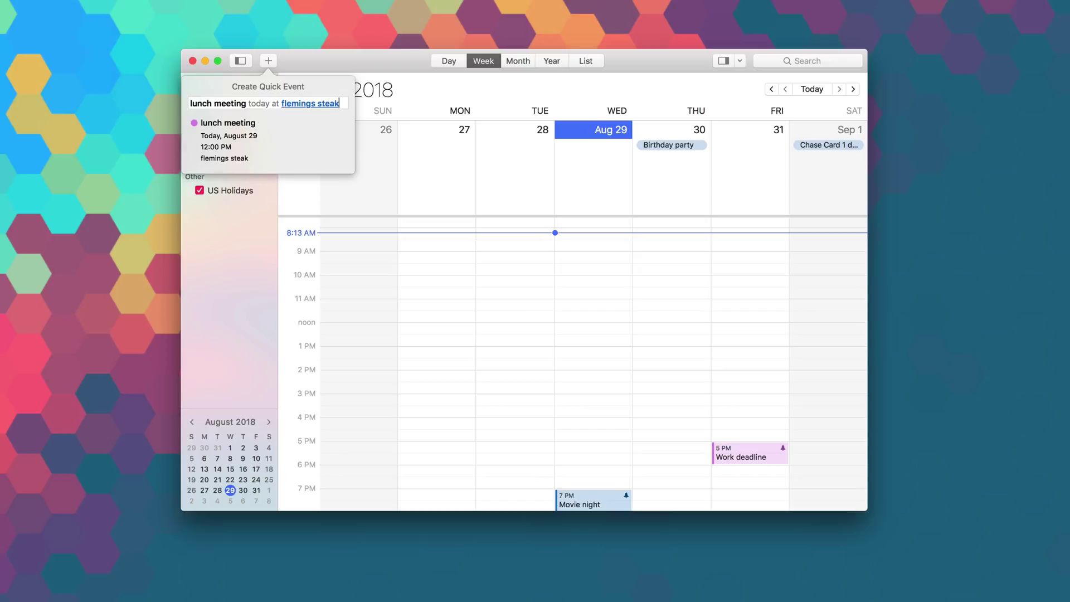
pyautogui.press('Return')
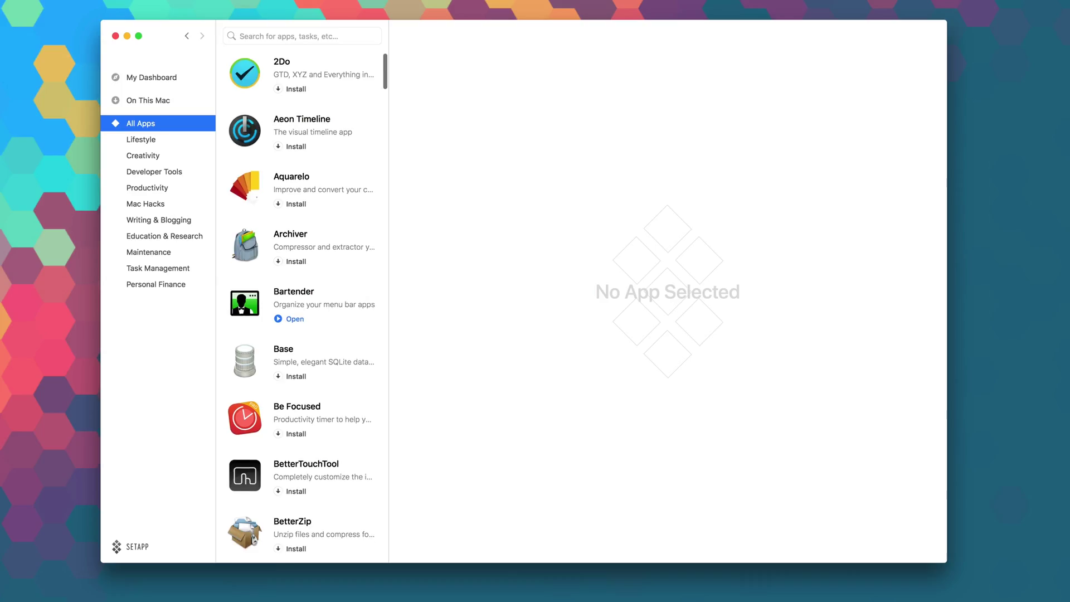
# Scroll the All Apps list and open the Findings app's details.
pyautogui.scroll(-10, 308, 307)
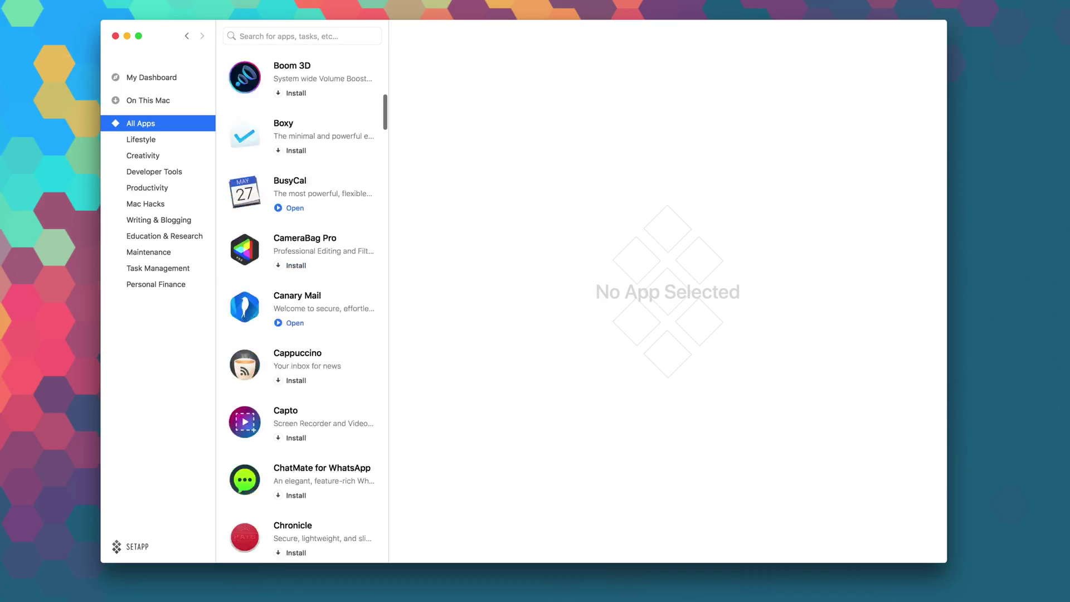
pyautogui.scroll(-15, 302, 308)
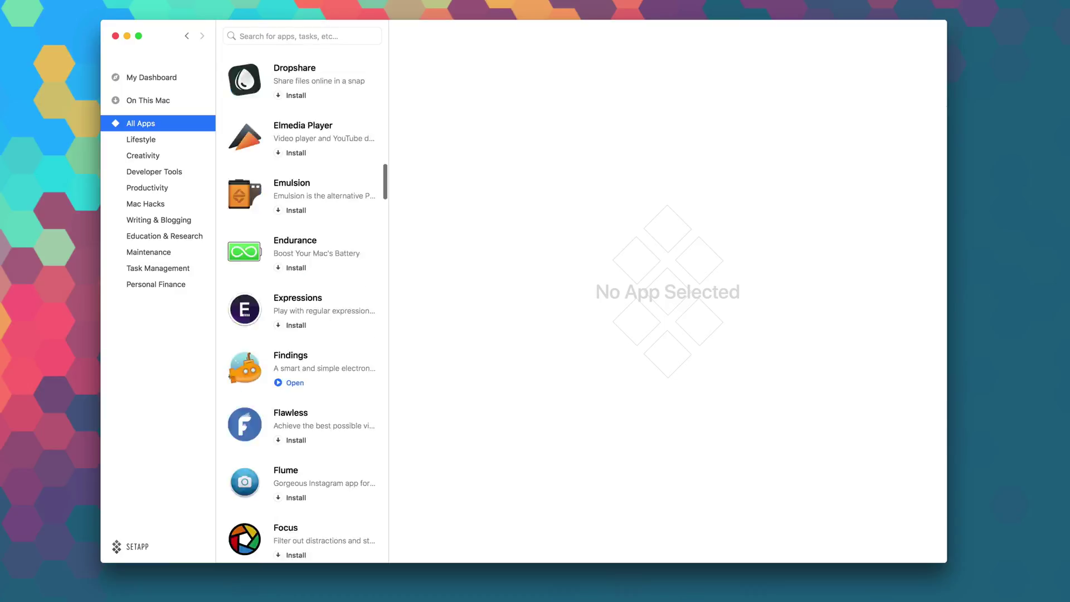
pyautogui.scroll(-5, 302, 308)
pyautogui.click(301, 182)
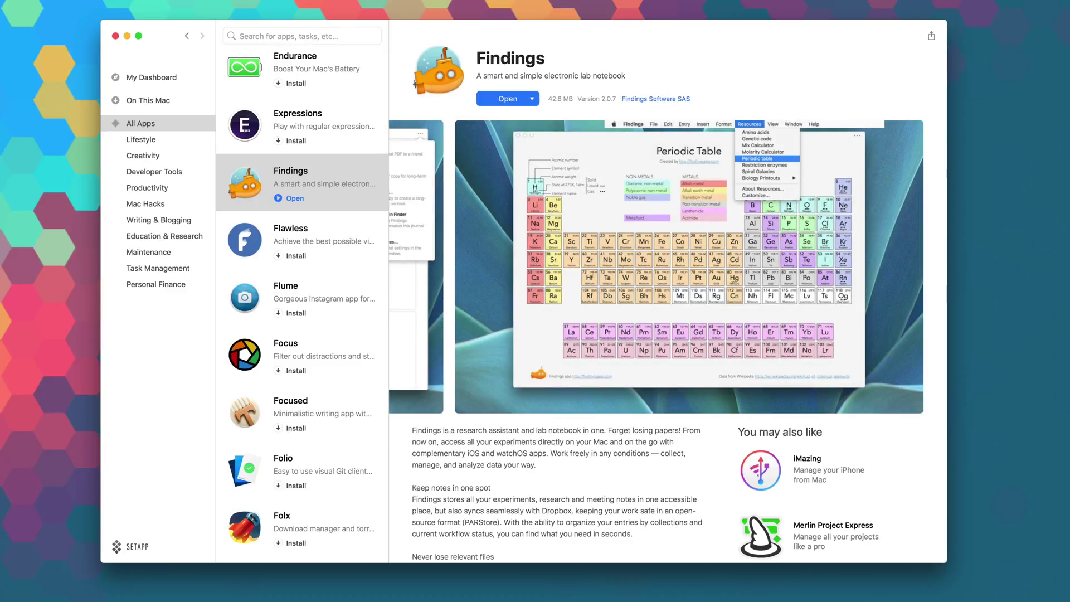
# View InstaCal's details, then browse the Productivity and Writing & Blogging categories.
pyautogui.scroll(-15, 302, 307)
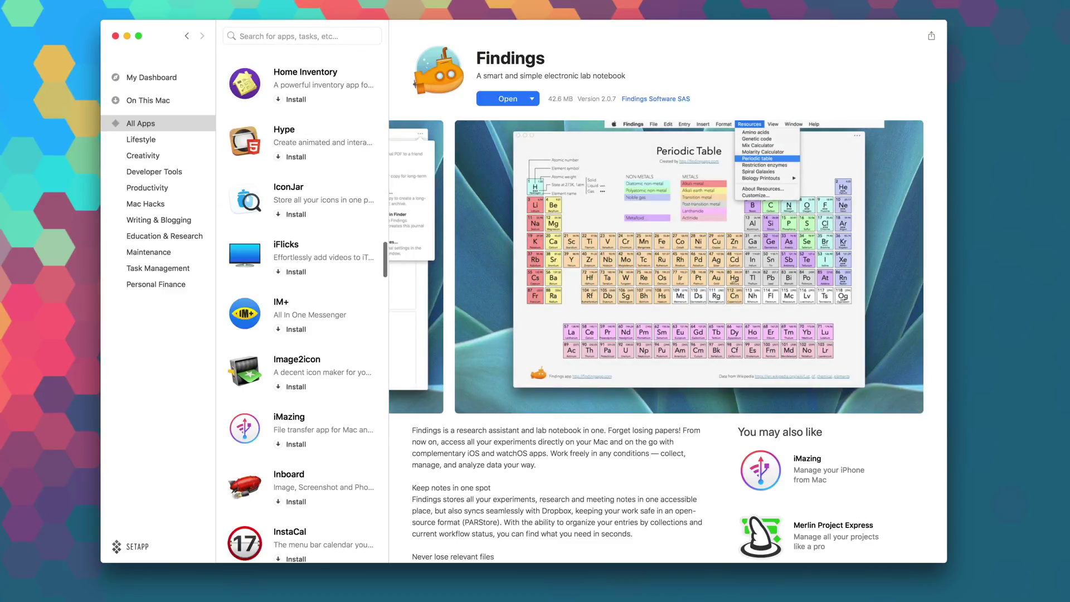
pyautogui.scroll(-5, 302, 308)
pyautogui.click(301, 340)
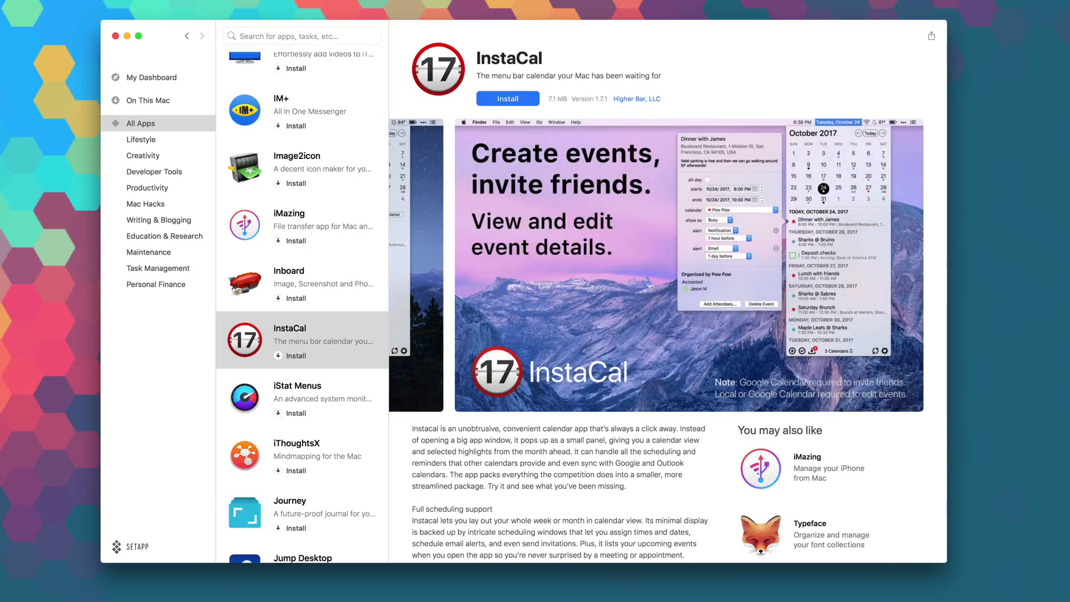
pyautogui.click(147, 188)
pyautogui.click(159, 220)
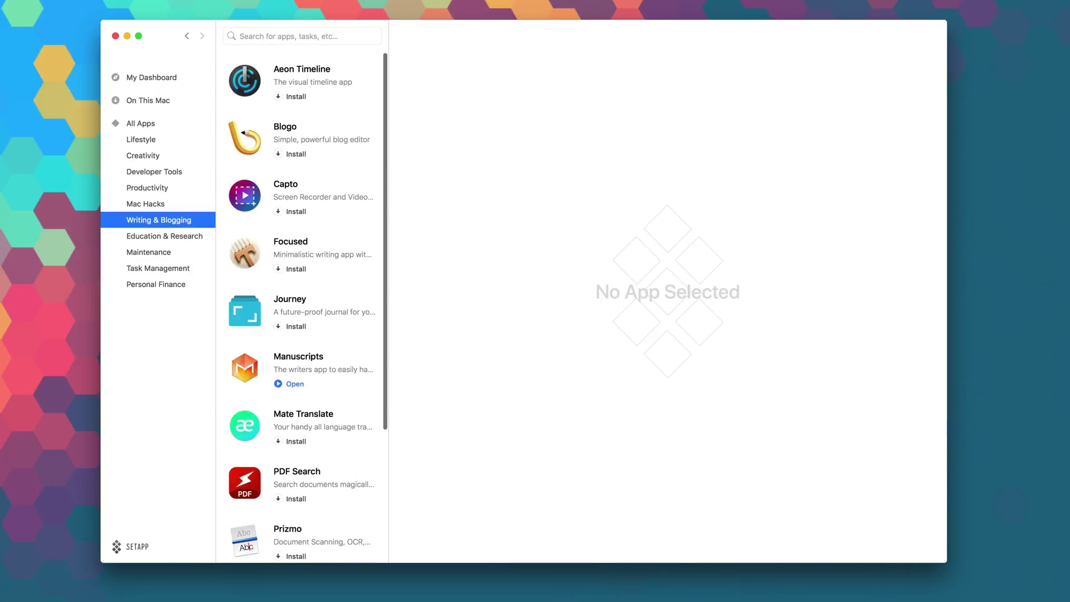